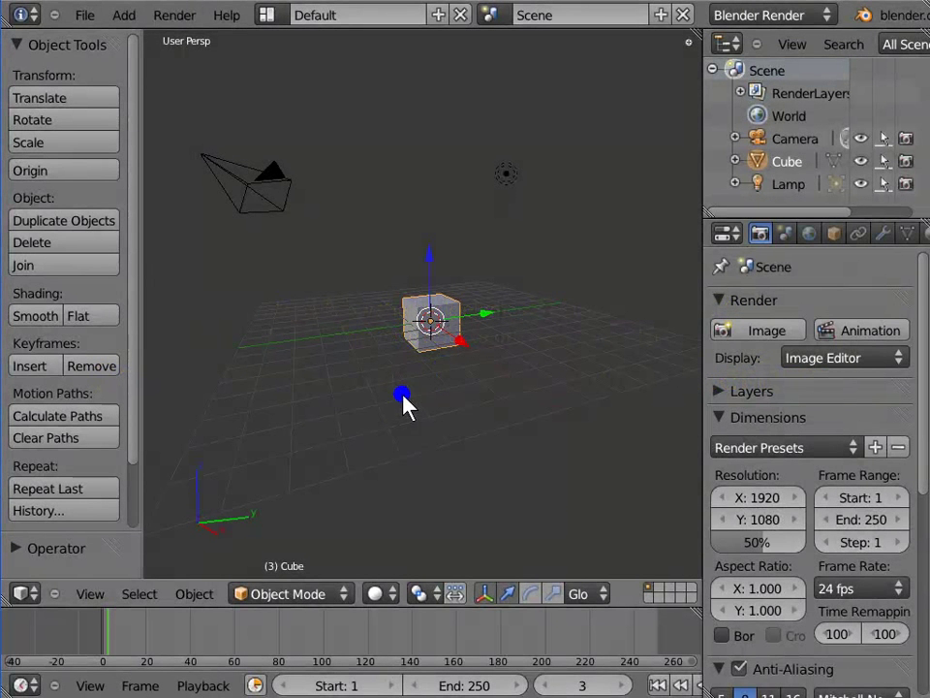
Switch the 3D view area to the File Browser and open the folder E:\BLENDER\apple
left_click(24, 595)
left_click(25, 595)
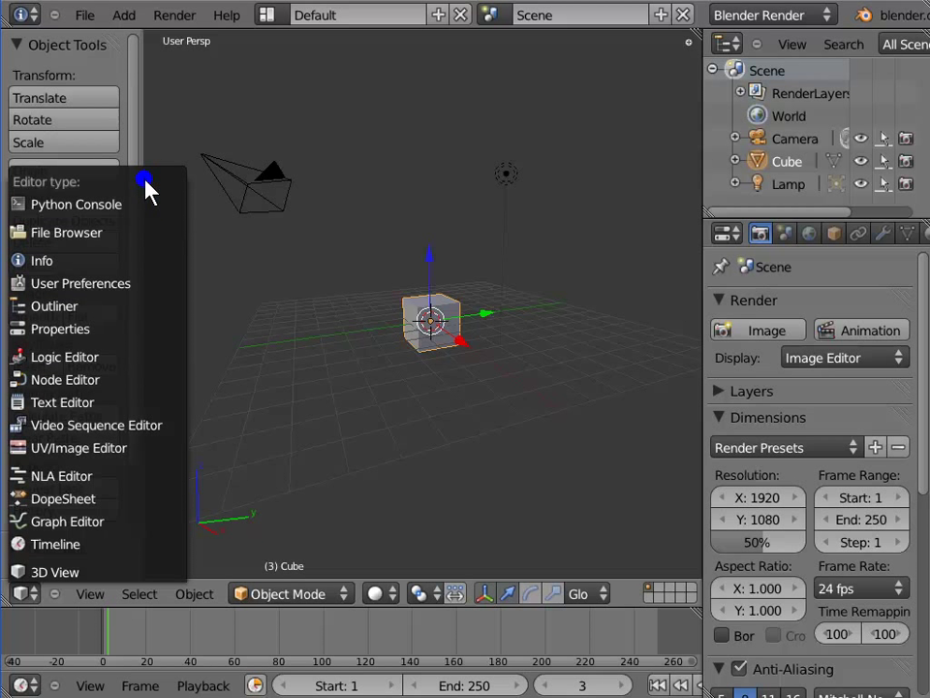
left_click(147, 240)
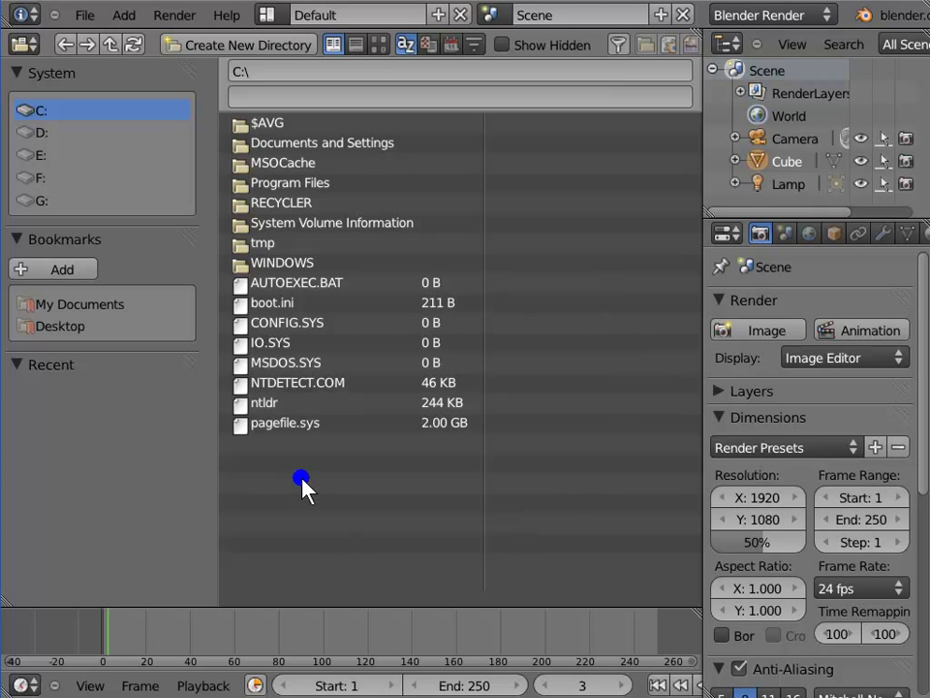
left_click(38, 154)
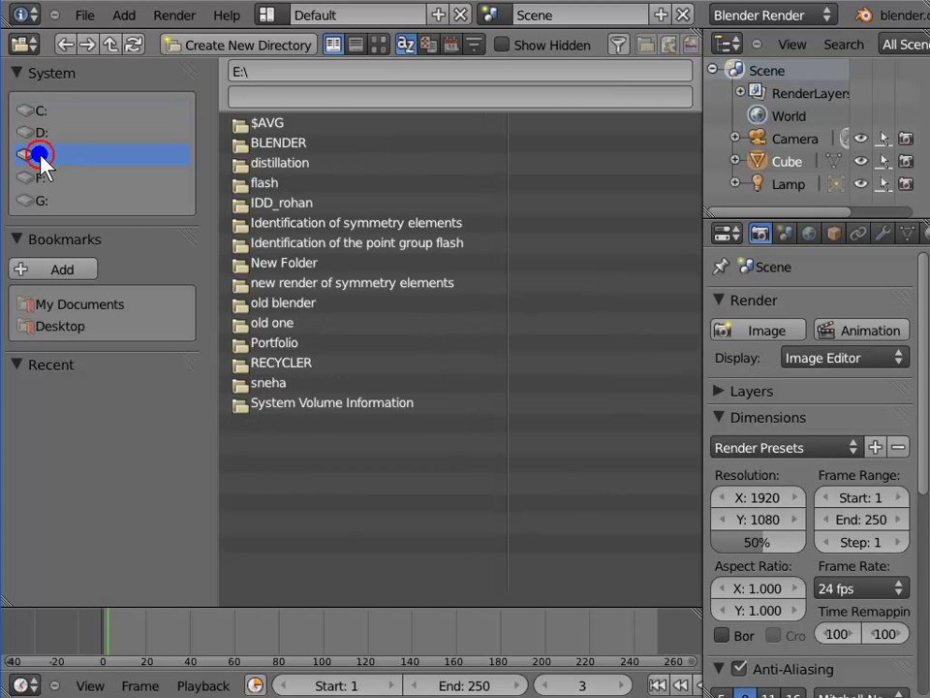
double_click(263, 144)
double_click(263, 155)
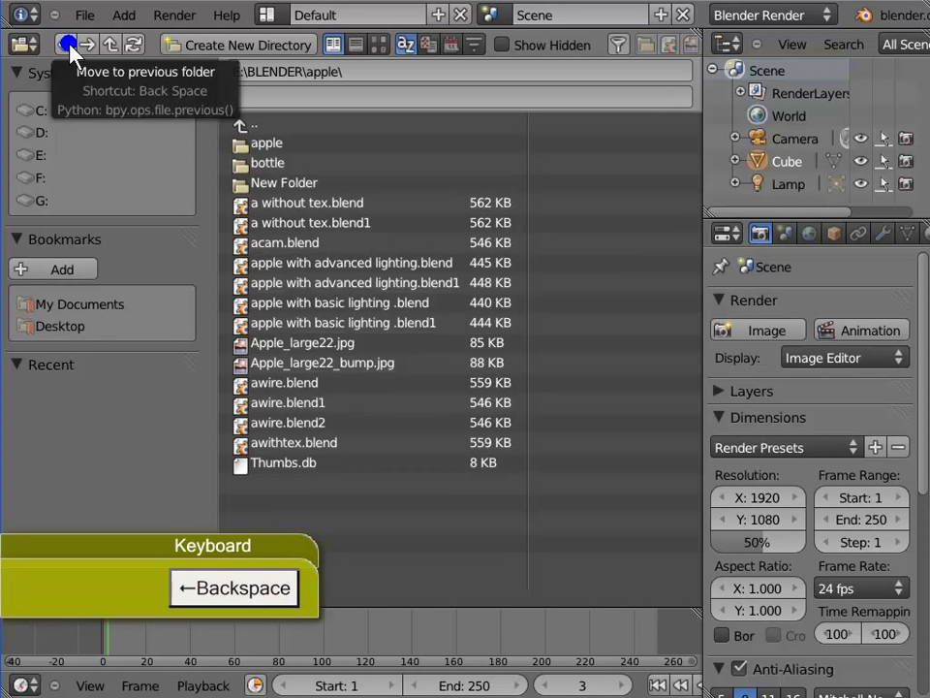
Move back and forward between the BLENDER and apple folders, ending in the parent folder E:\BLENDER
key("BackSpace")
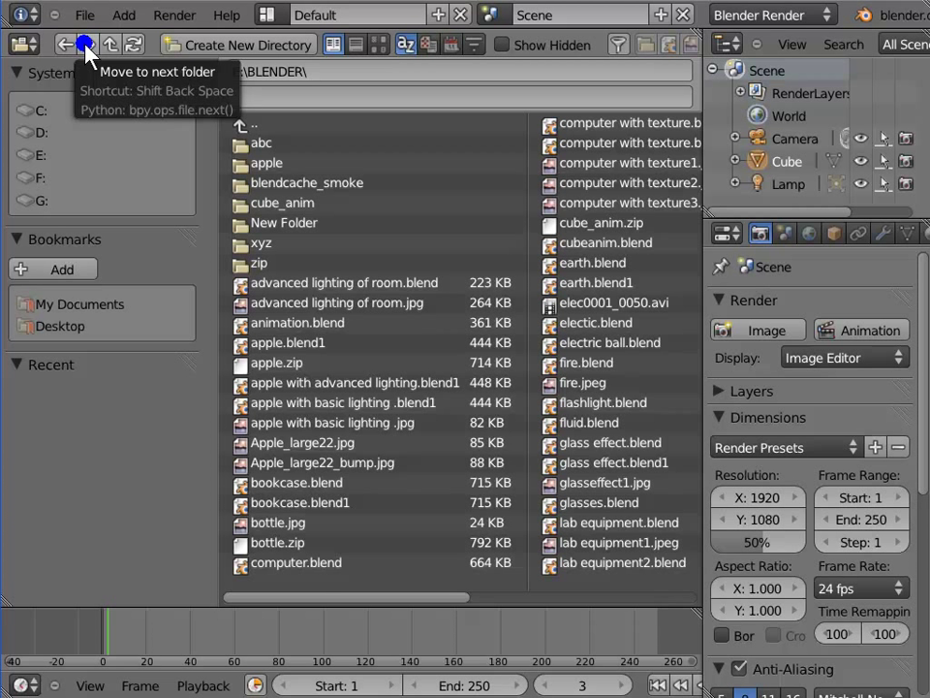
key("shift+BackSpace")
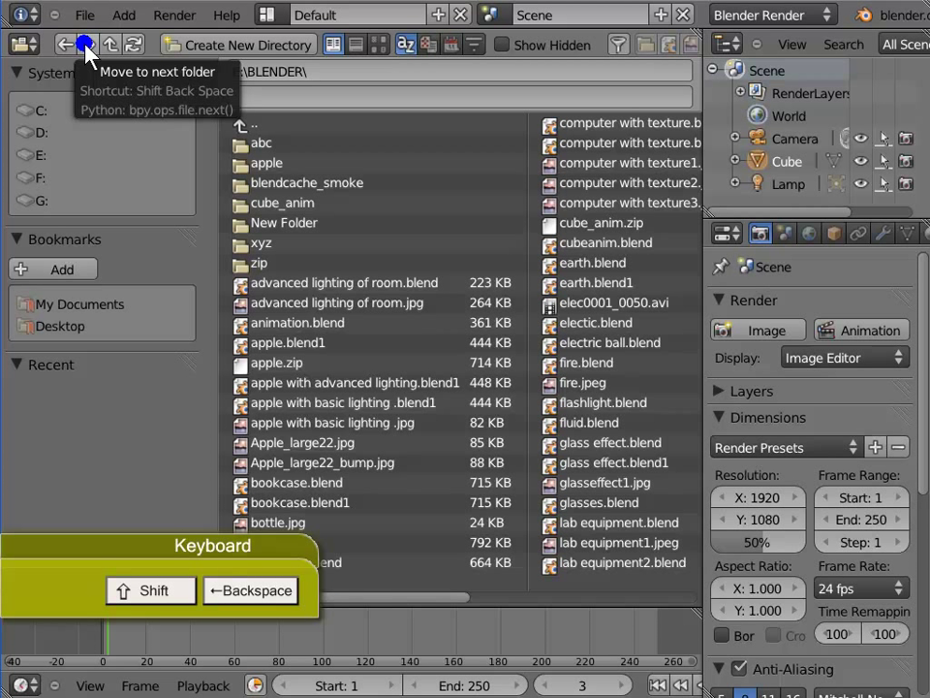
left_click(85, 45)
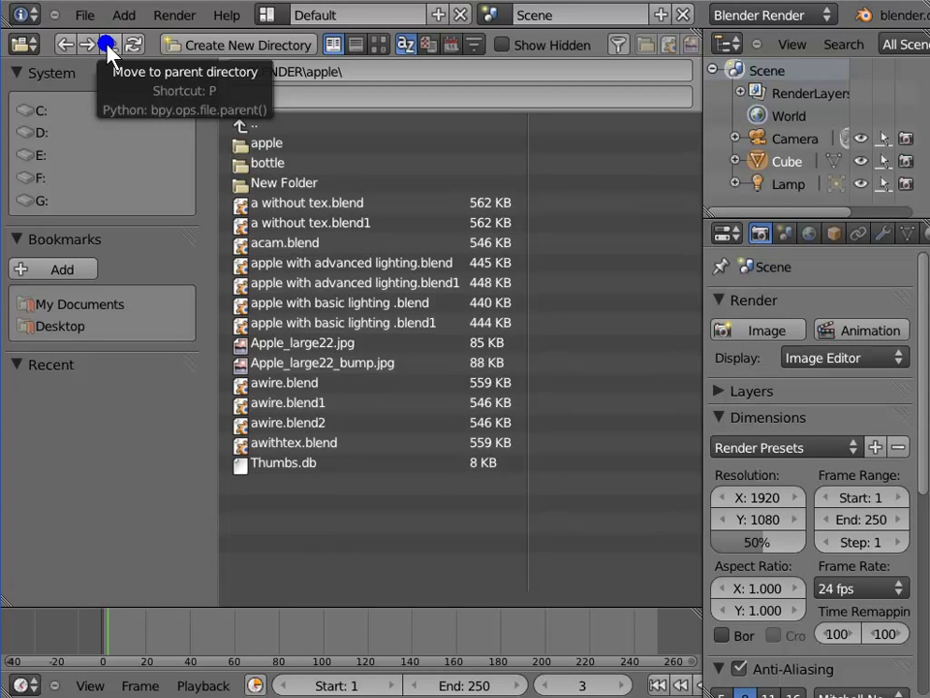
key("p")
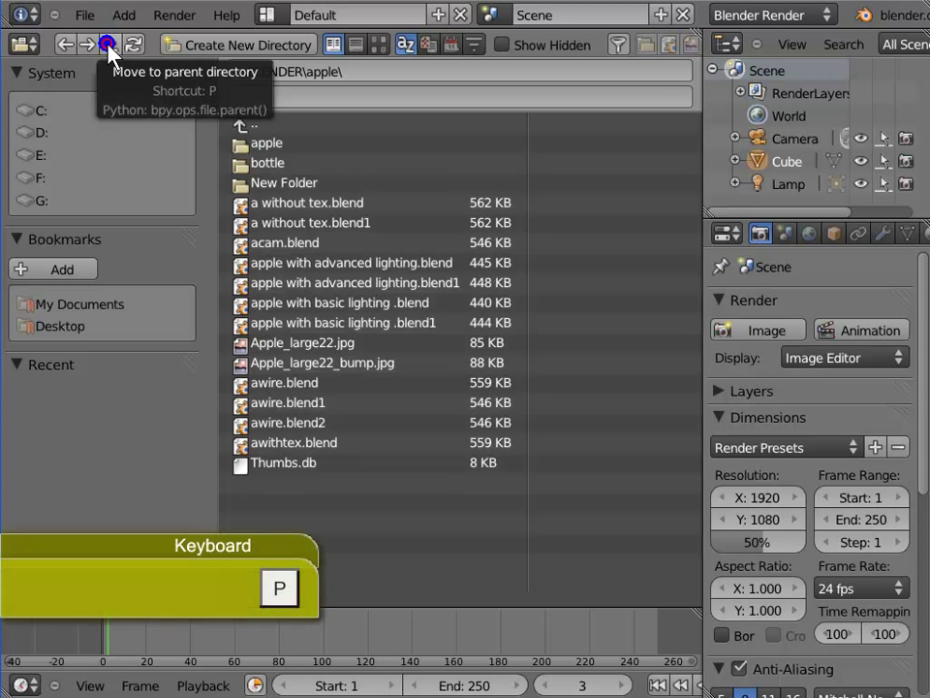
key("p")
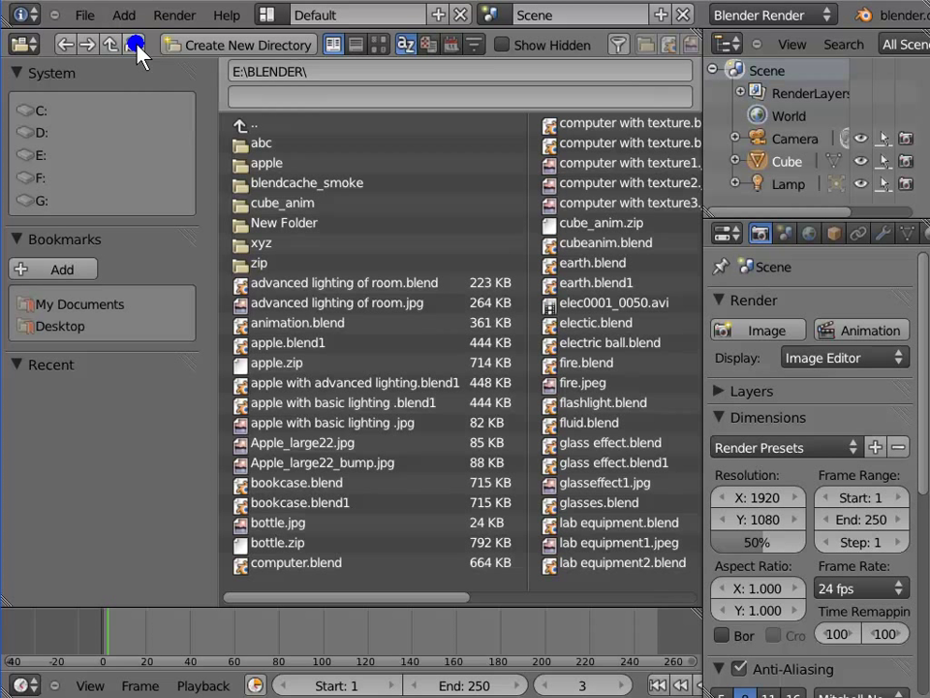
Create a new directory named 1 inside E:\BLENDER
left_click(255, 51)
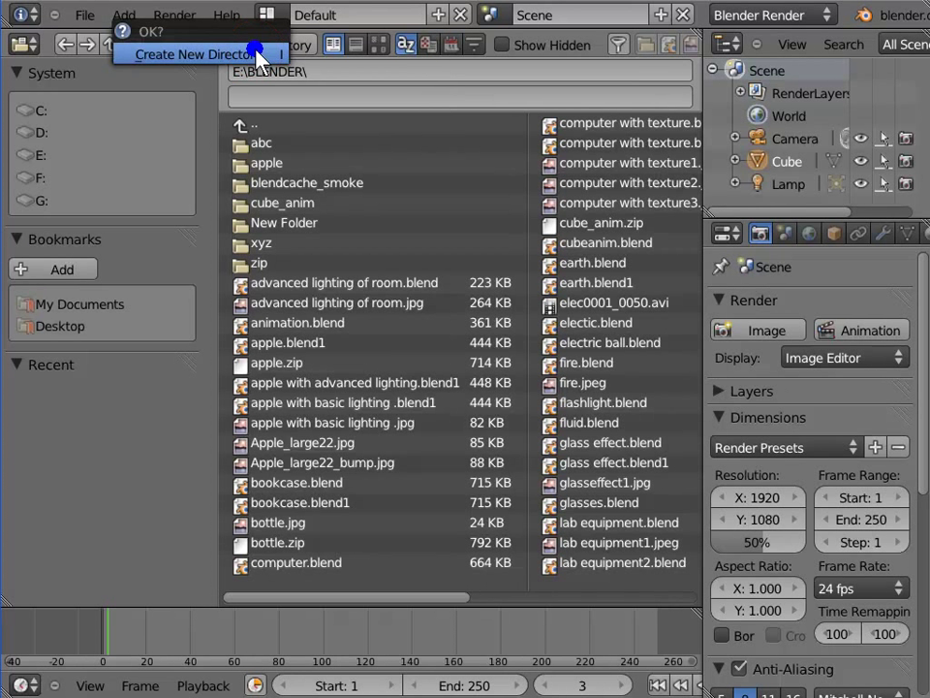
left_click(251, 48)
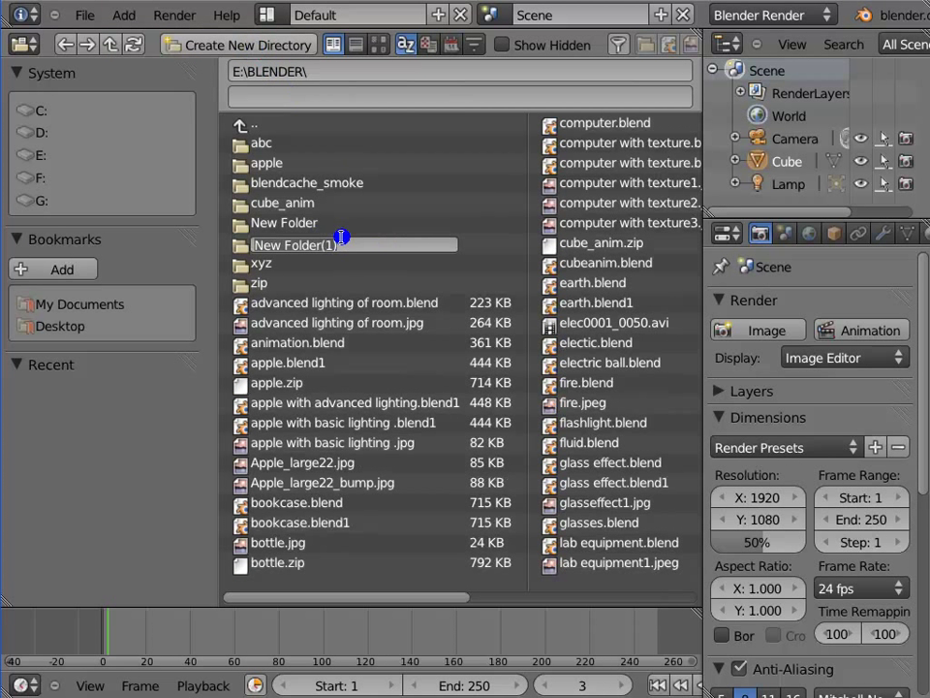
type("1")
key("Return")
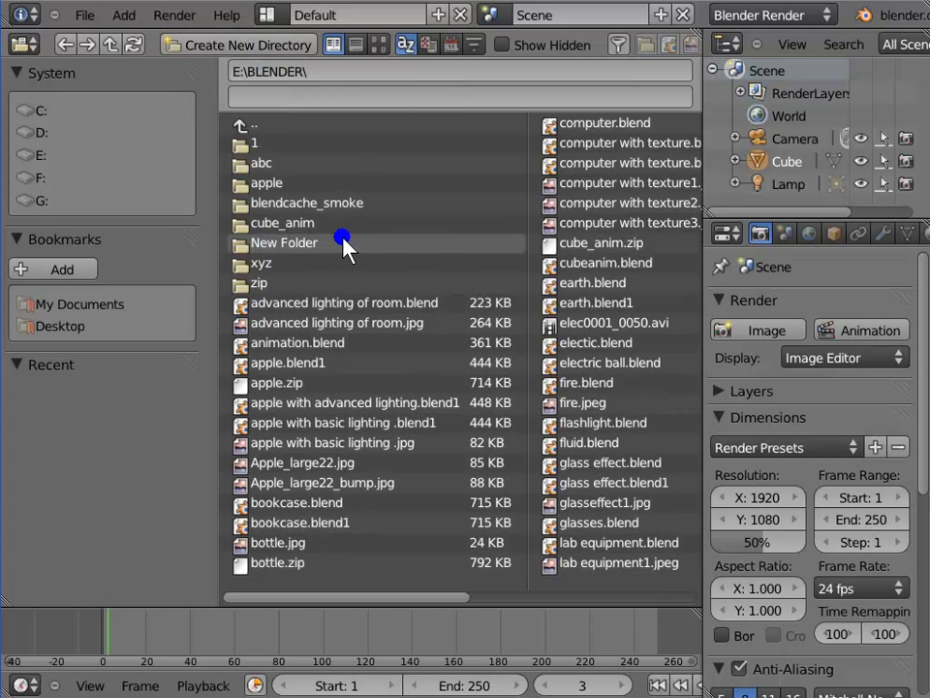
Try the thumbnail and long-list displays for the files and return to the short list
left_click(378, 45)
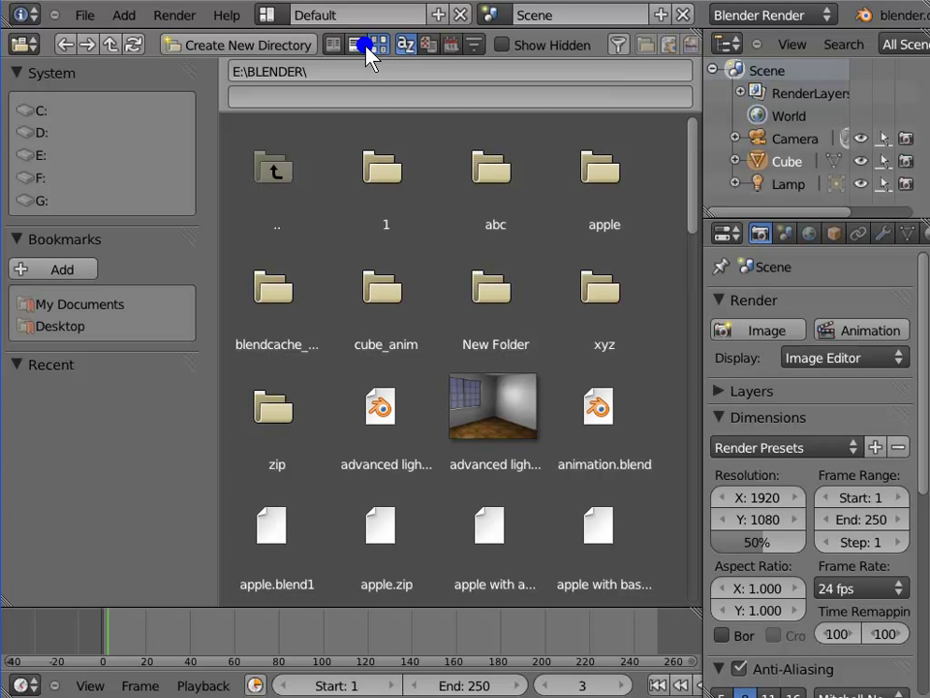
left_click(366, 50)
left_click(337, 44)
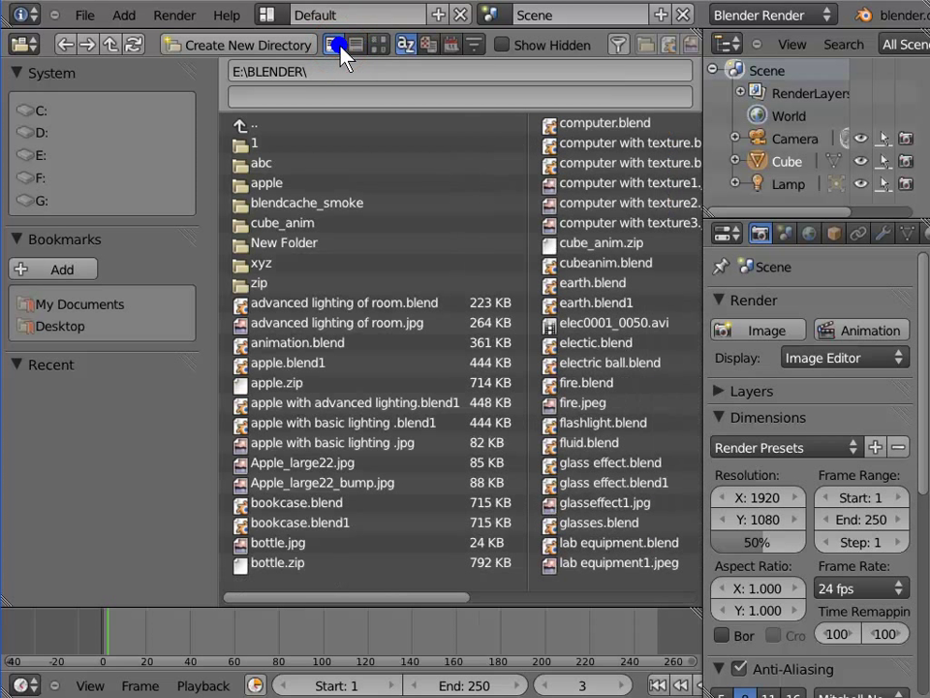
Enable file filtering and include folders, Blender files, images, movies and scripts in the list
scroll(438, 49, "down", 5)
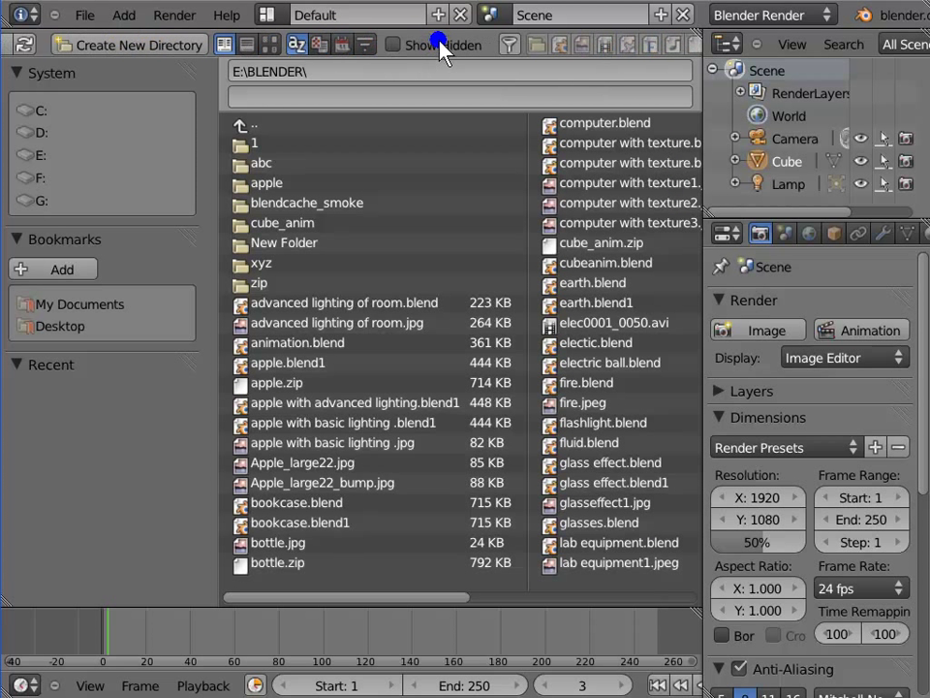
scroll(441, 49, "down", 2)
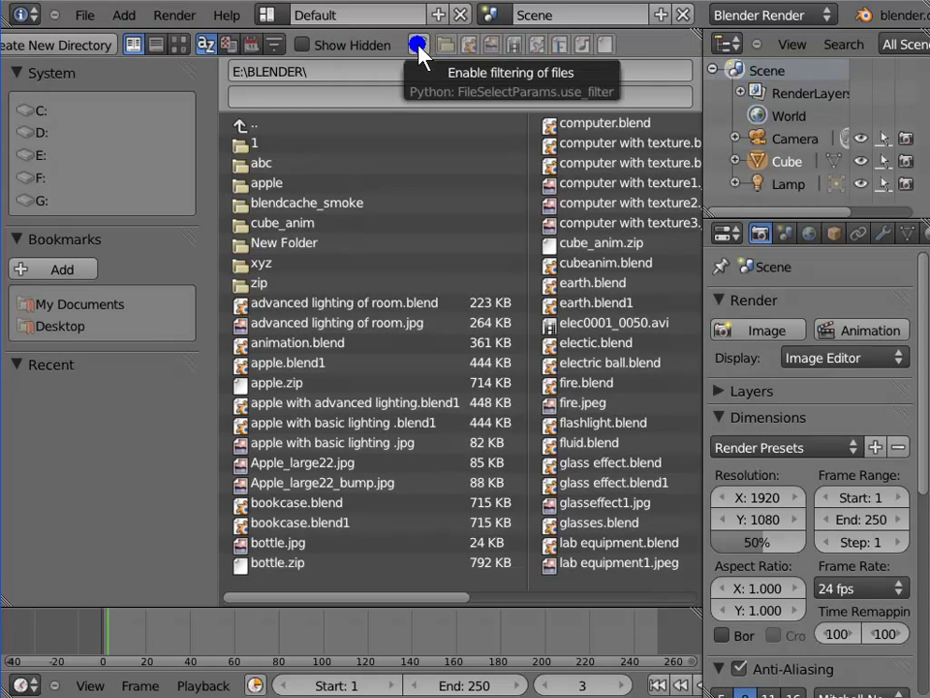
left_click(417, 45)
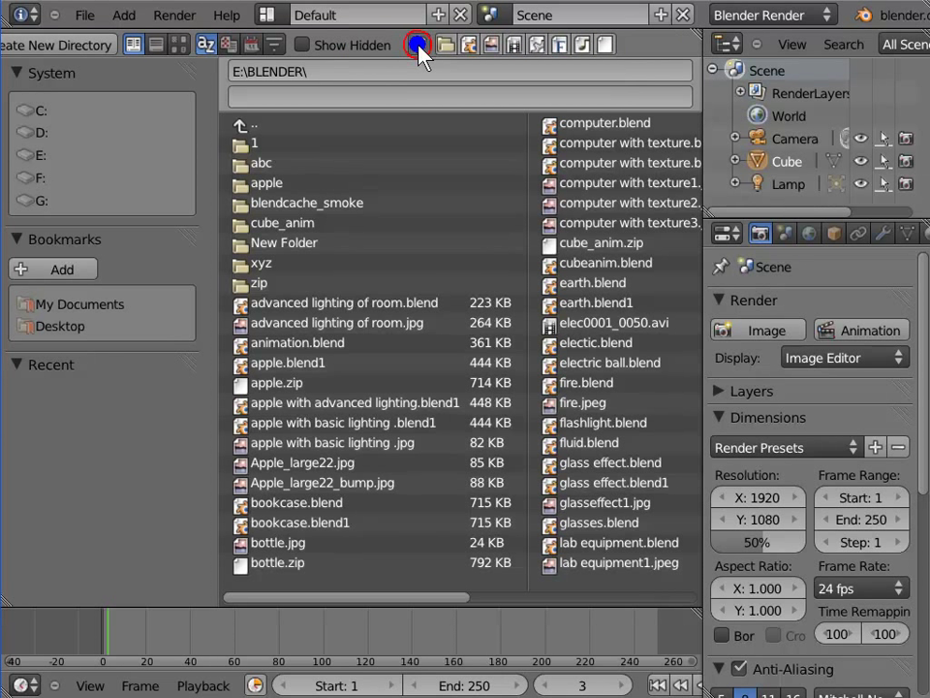
left_click(443, 45)
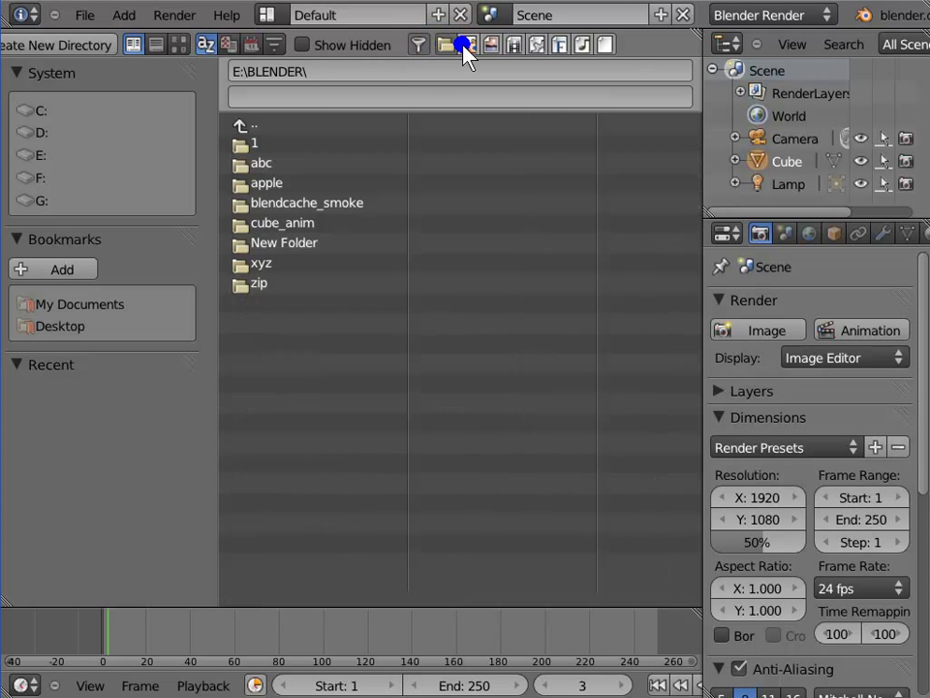
left_click(462, 44)
left_click(500, 45)
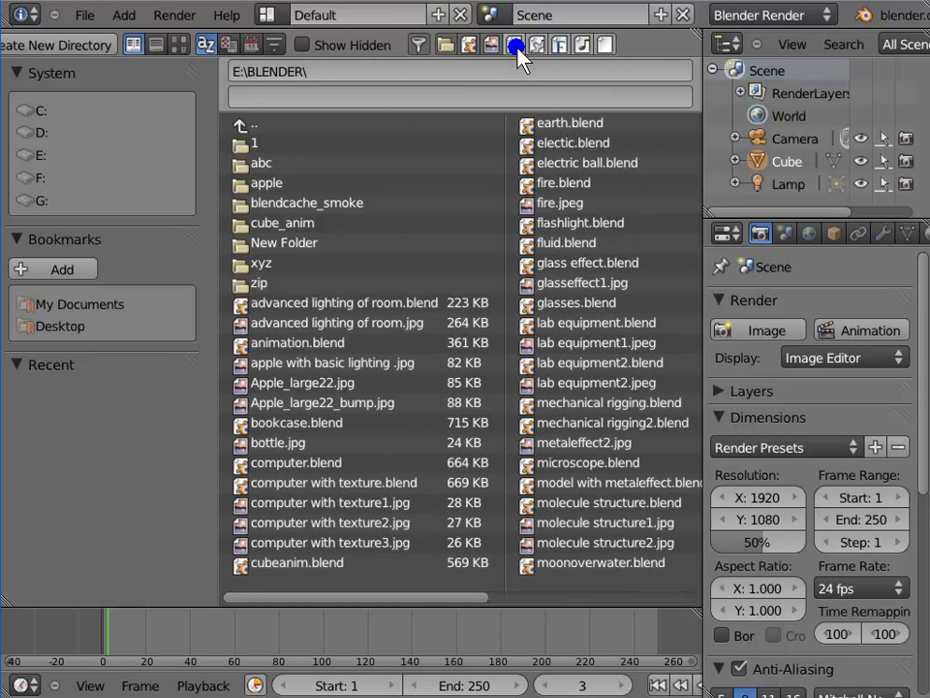
left_click(539, 45)
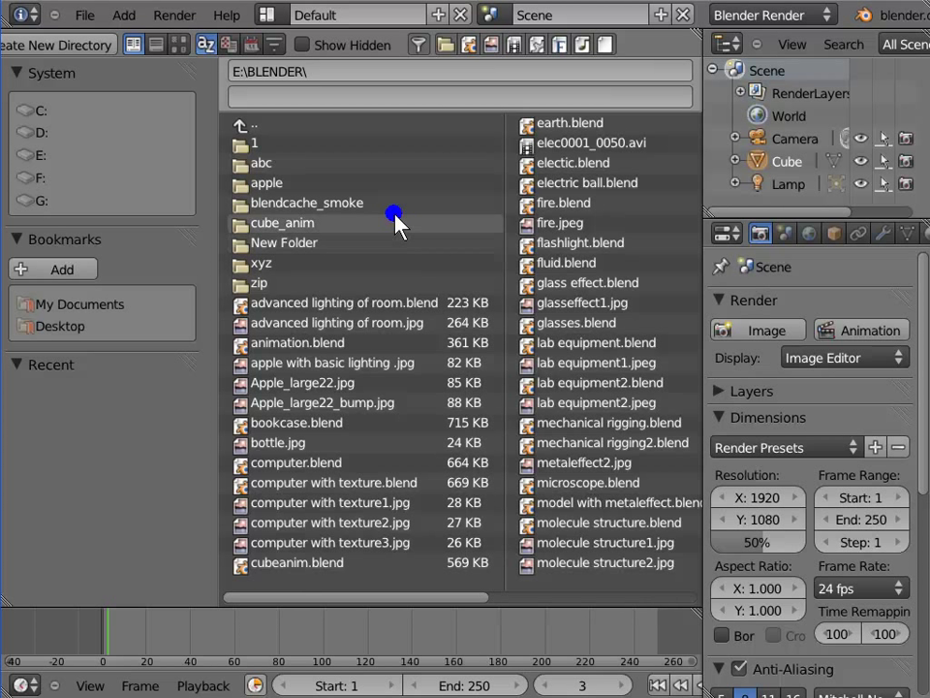
Switch the File Browser area back to the 3D View
scroll(67, 48, "up", 5)
scroll(67, 45, "up", 1)
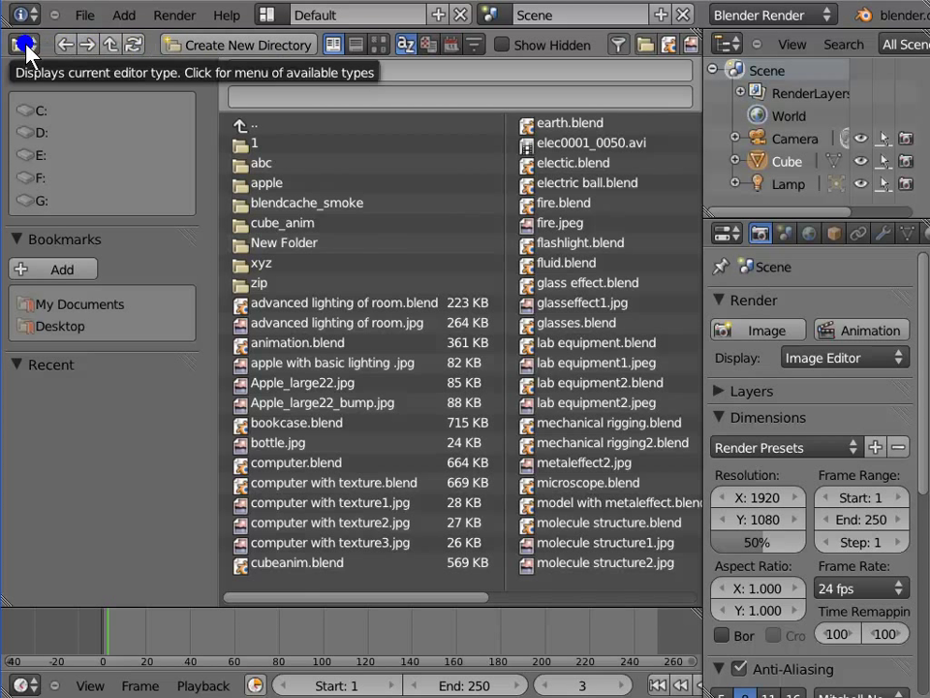
left_click(26, 51)
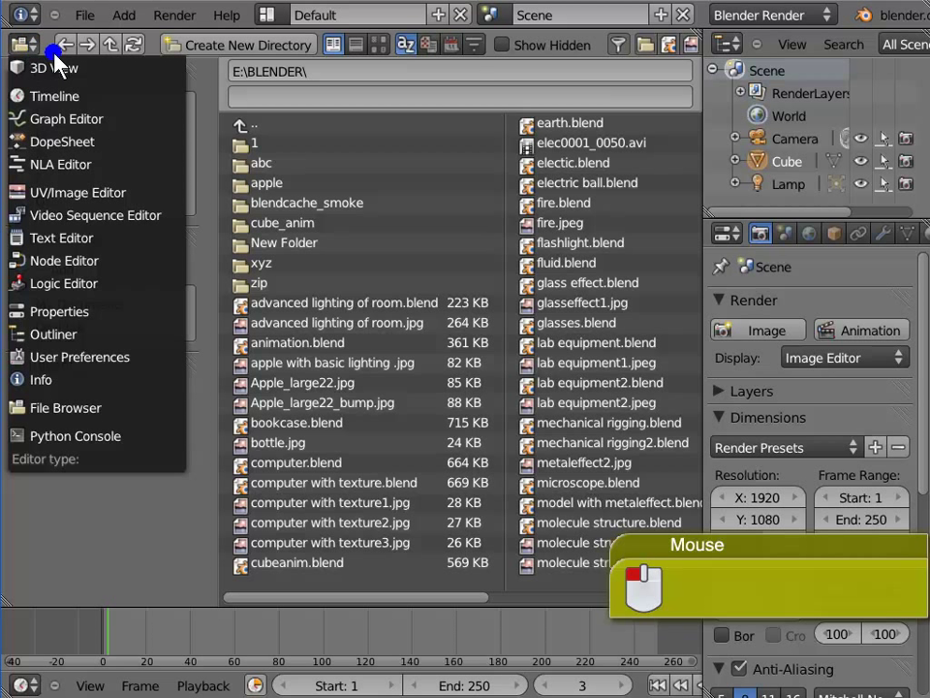
left_click(142, 70)
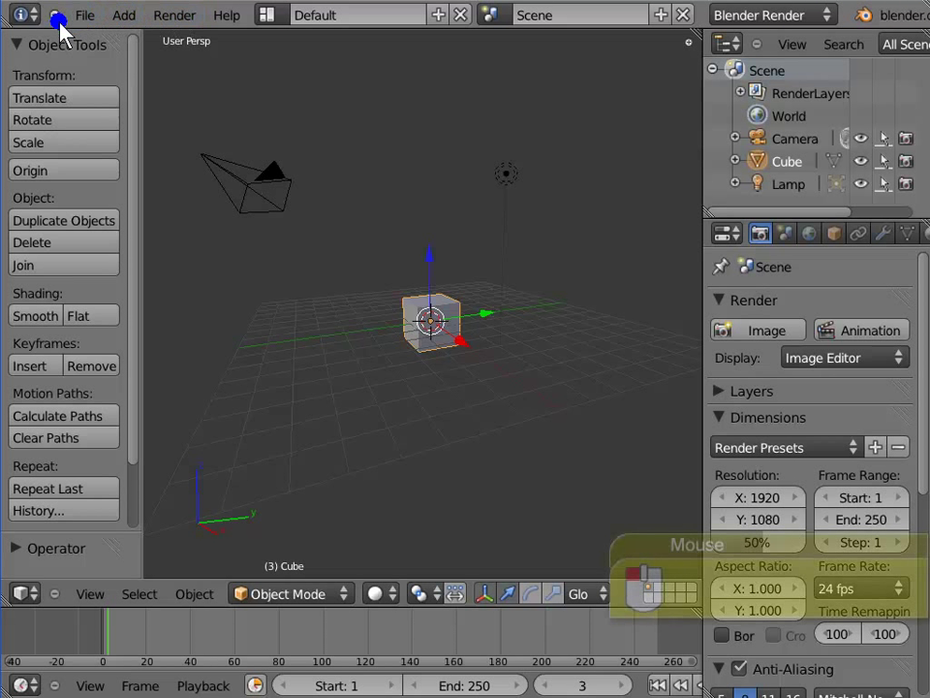
Start opening a Blender file, select "apple with advanced lighting.blend" in E:\BLENDER\apple, and return to the scene without opening it
left_click(97, 16)
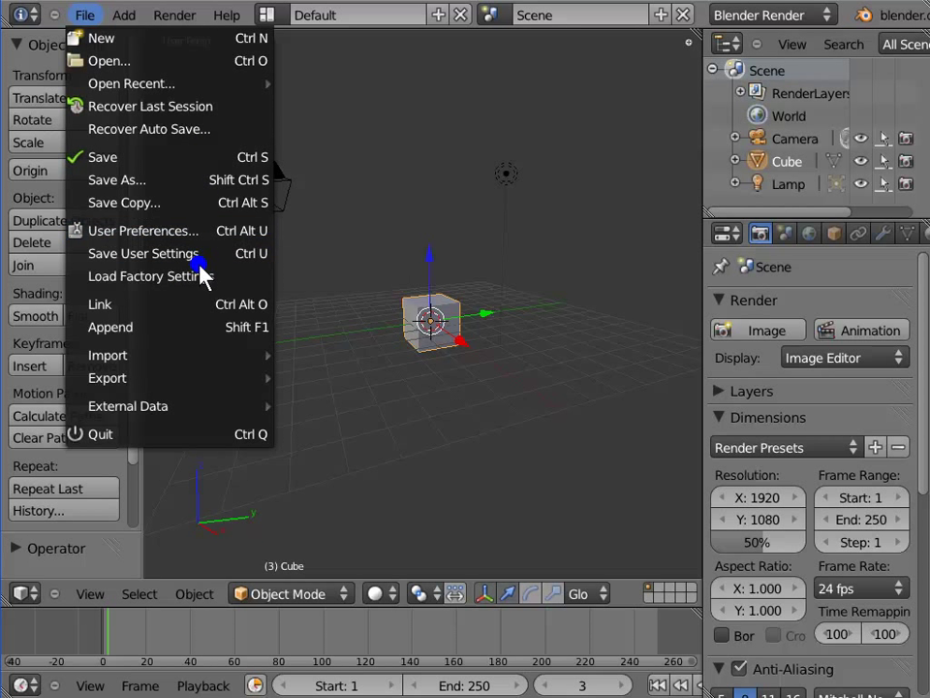
mouse_move(191, 359)
mouse_move(193, 380)
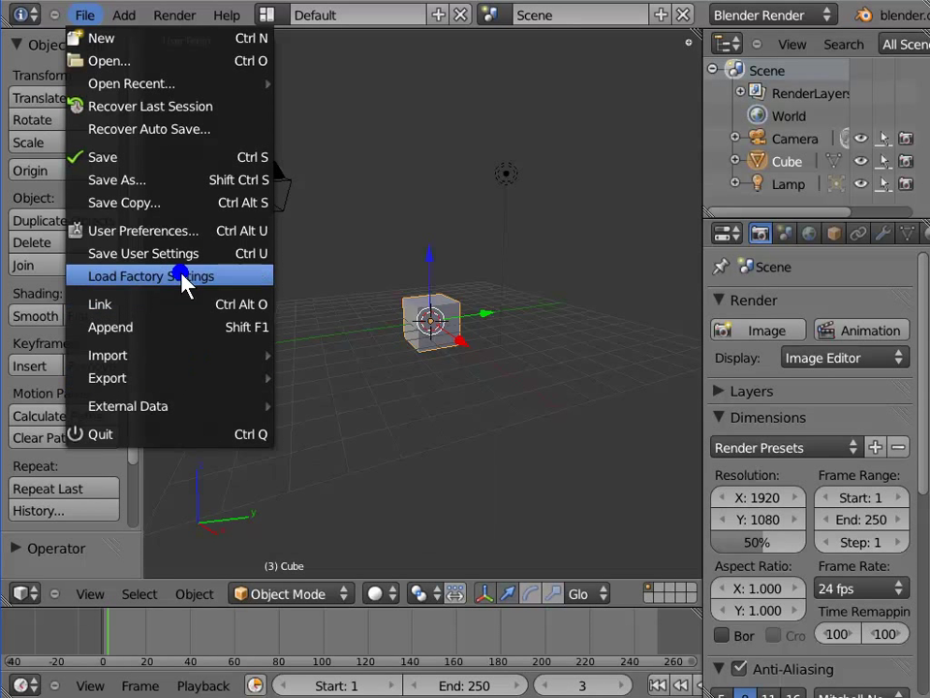
left_click(189, 61)
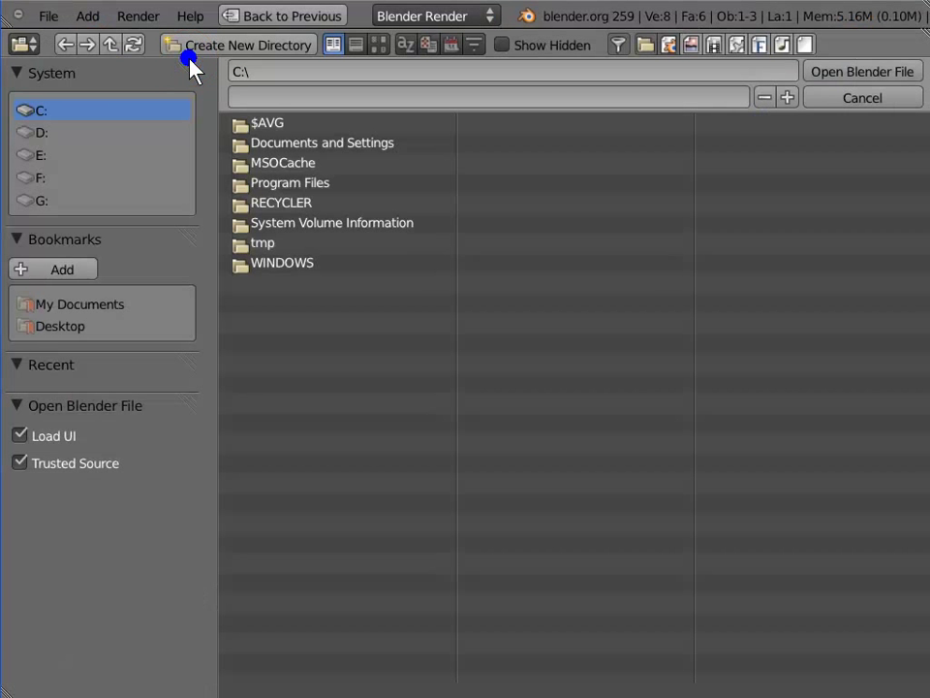
left_click(40, 153)
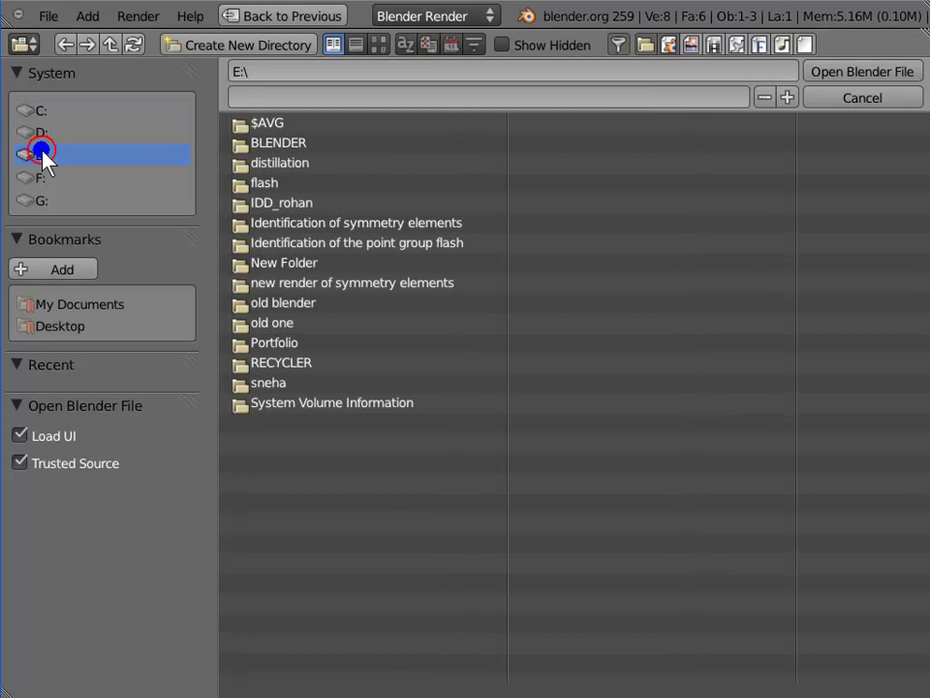
left_click(272, 143)
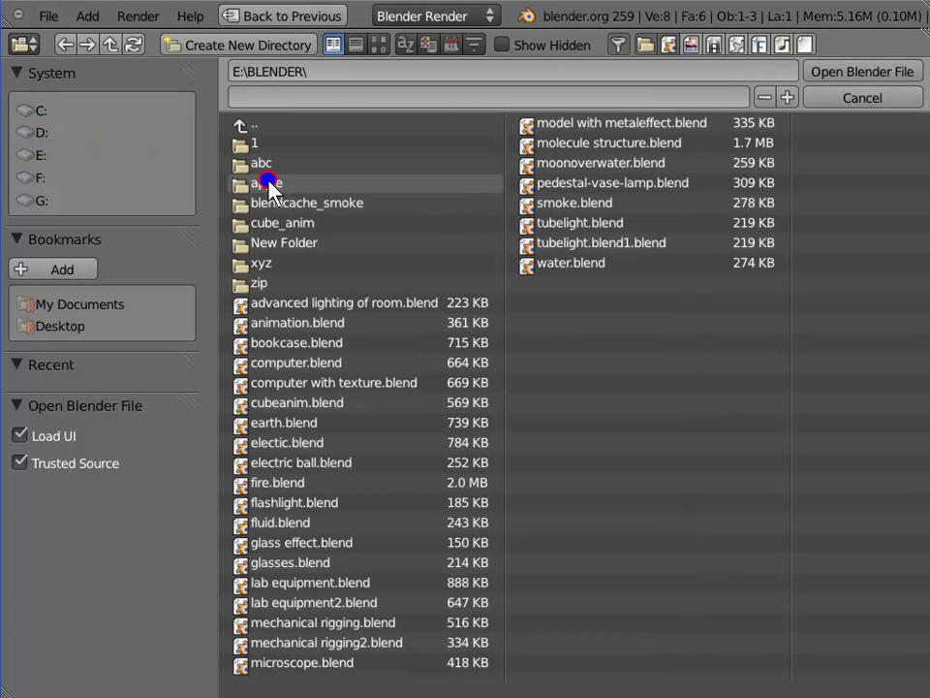
left_click(271, 182)
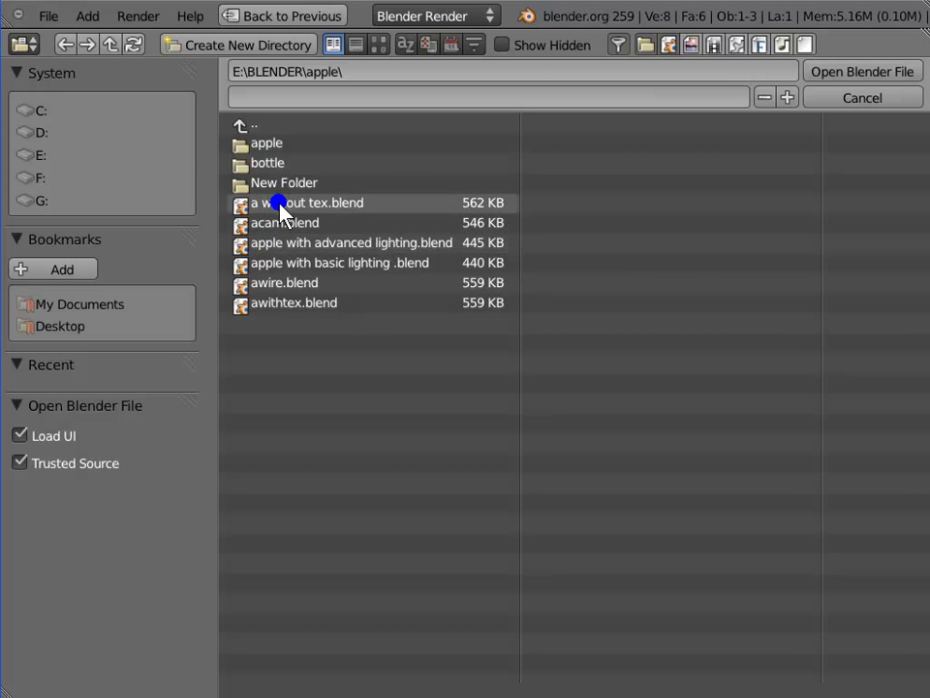
left_click(280, 243)
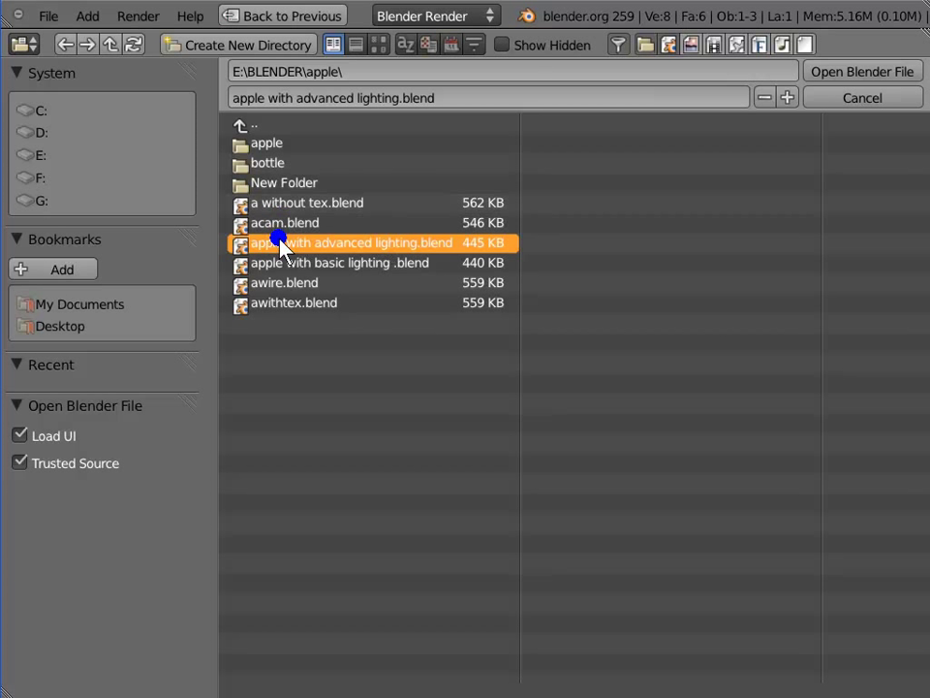
left_click(80, 446)
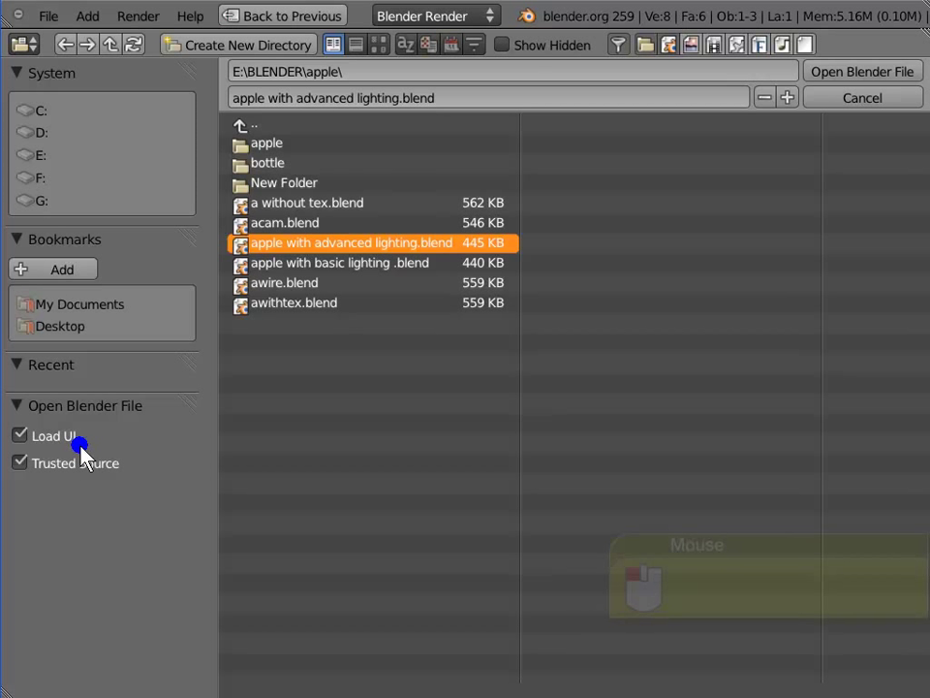
left_click(288, 17)
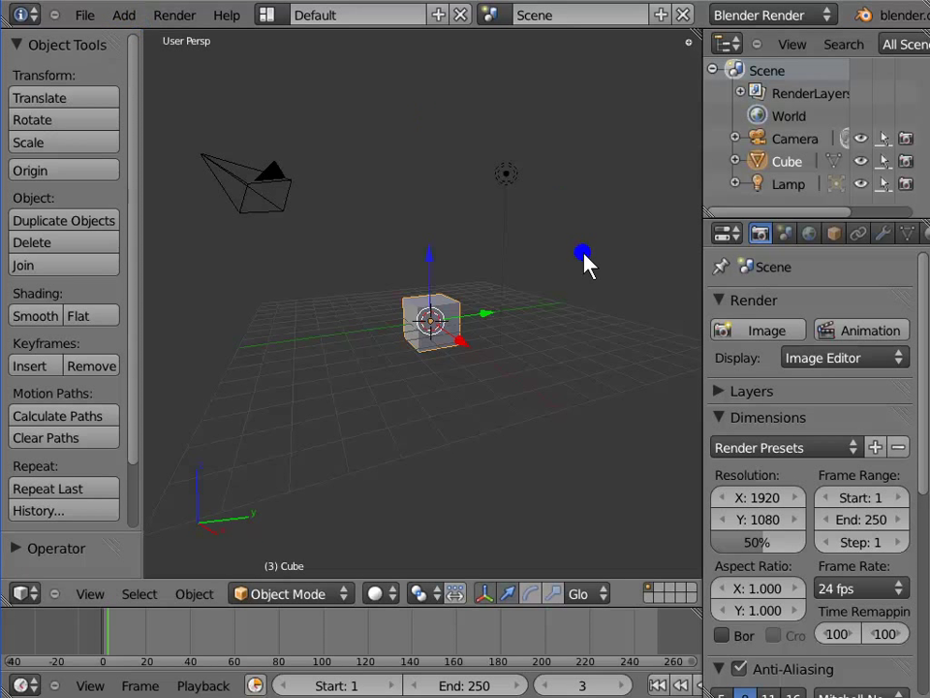
Examine the object types that can be added to the scene, from Mesh and Curve to Force Field and Group Instance
left_click(401, 235)
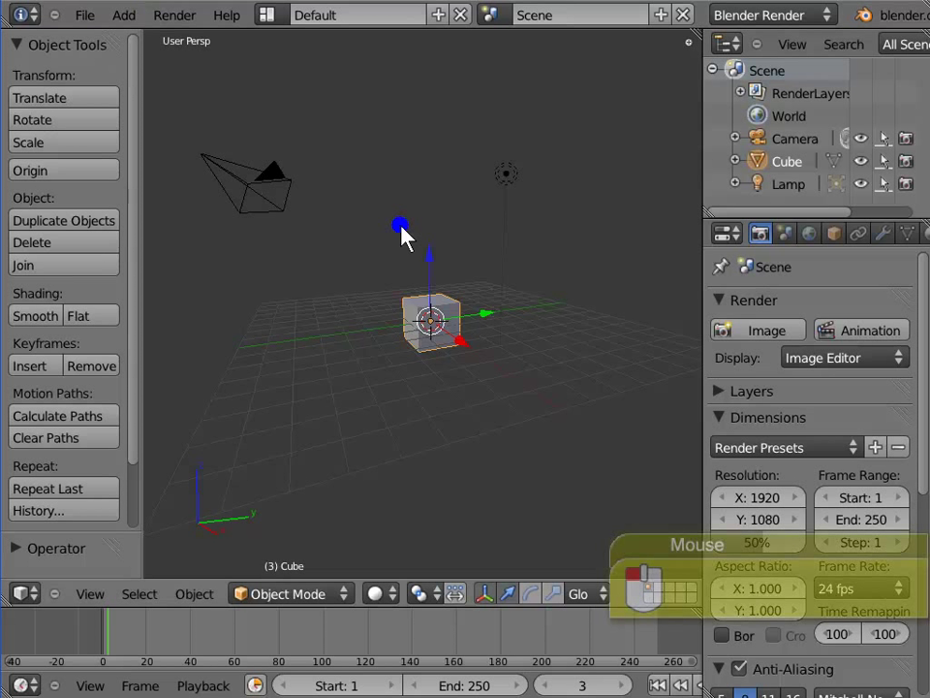
left_click(120, 16)
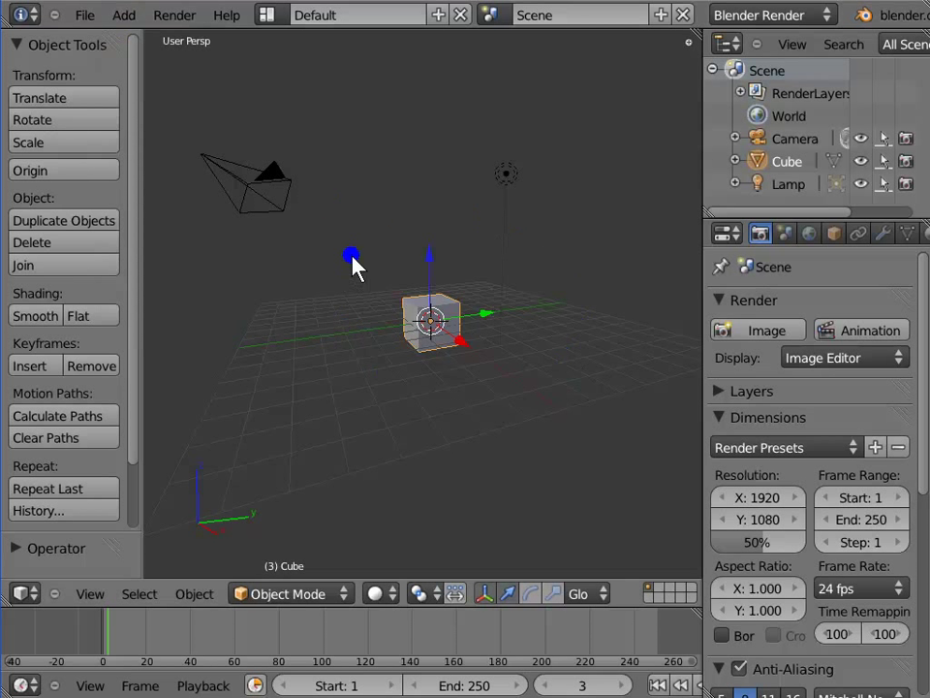
left_click(124, 14)
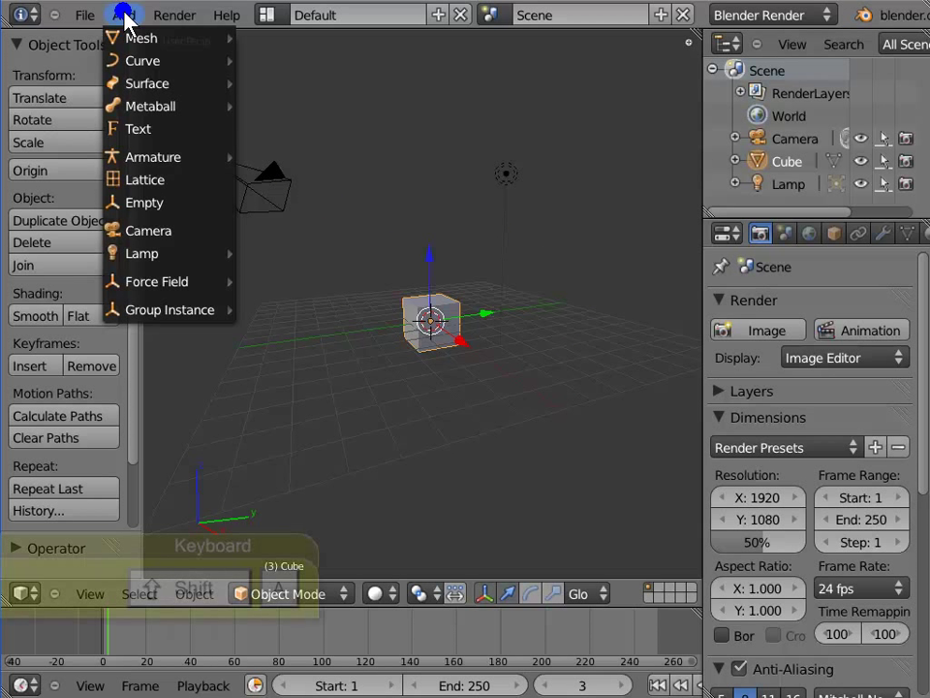
key("shift+a")
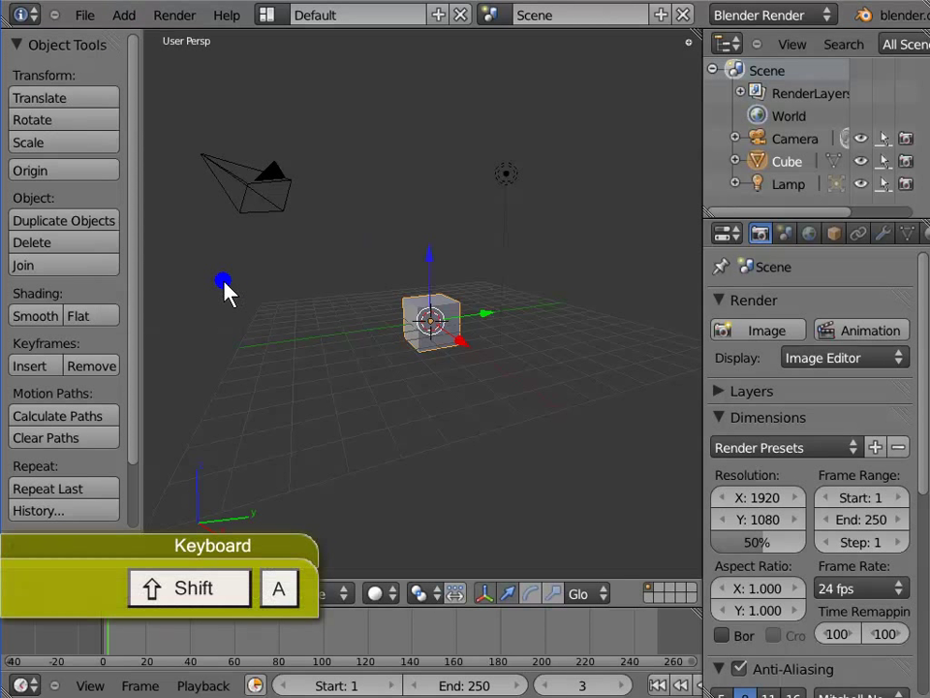
key("shift+a")
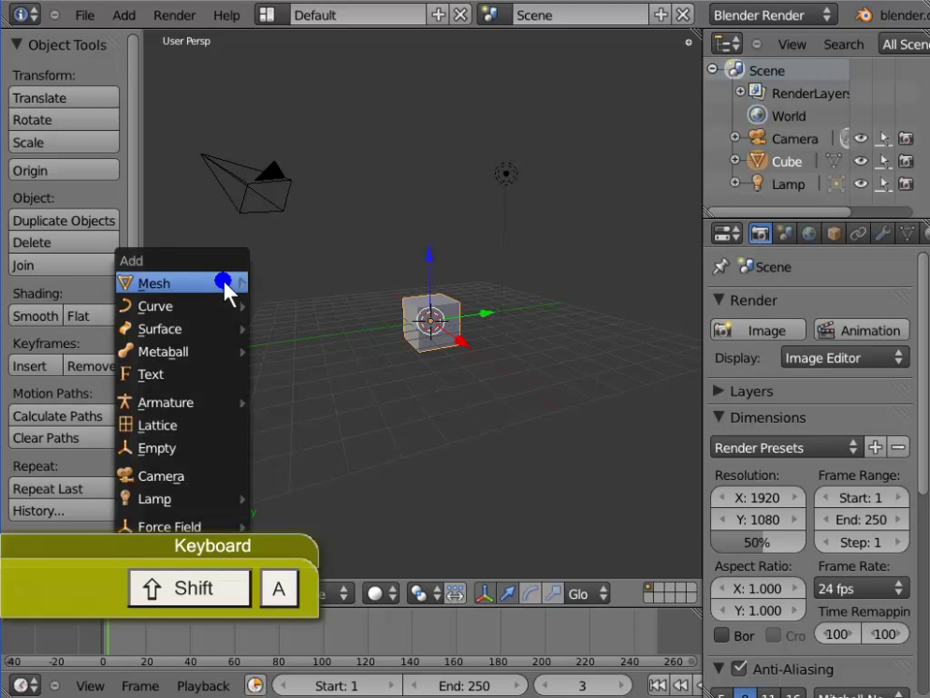
mouse_move(225, 285)
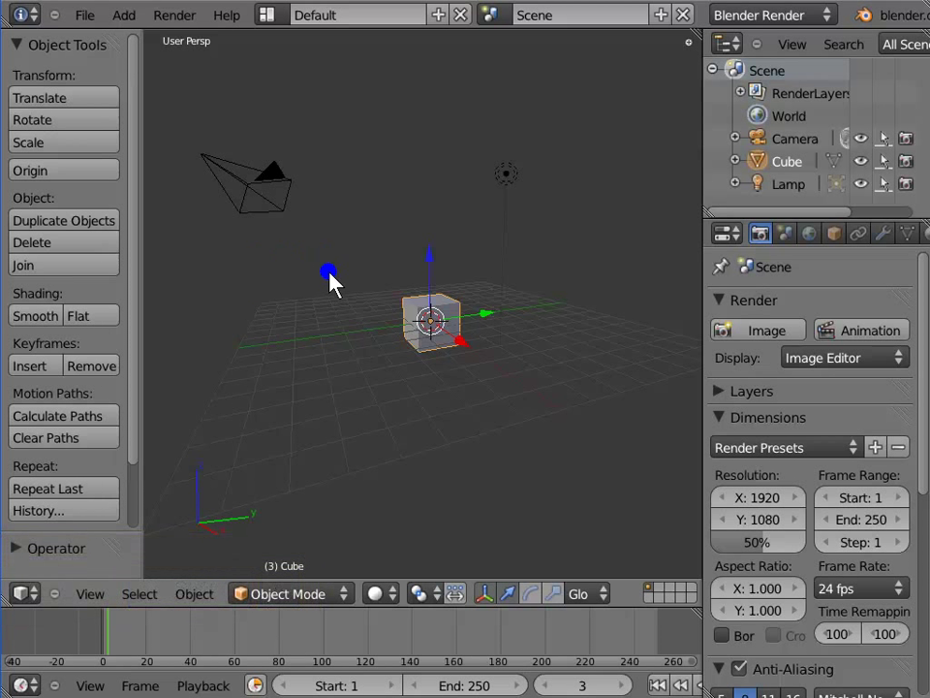
Place the 3D cursor on the grid to the right of the cube and add a mesh plane there
left_click(556, 333)
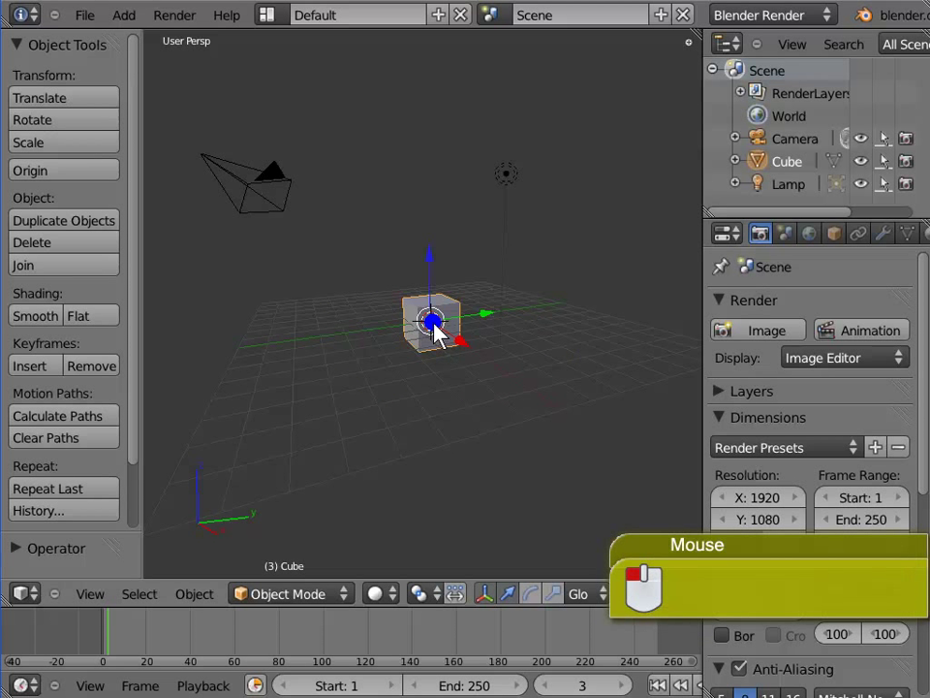
left_click(610, 370)
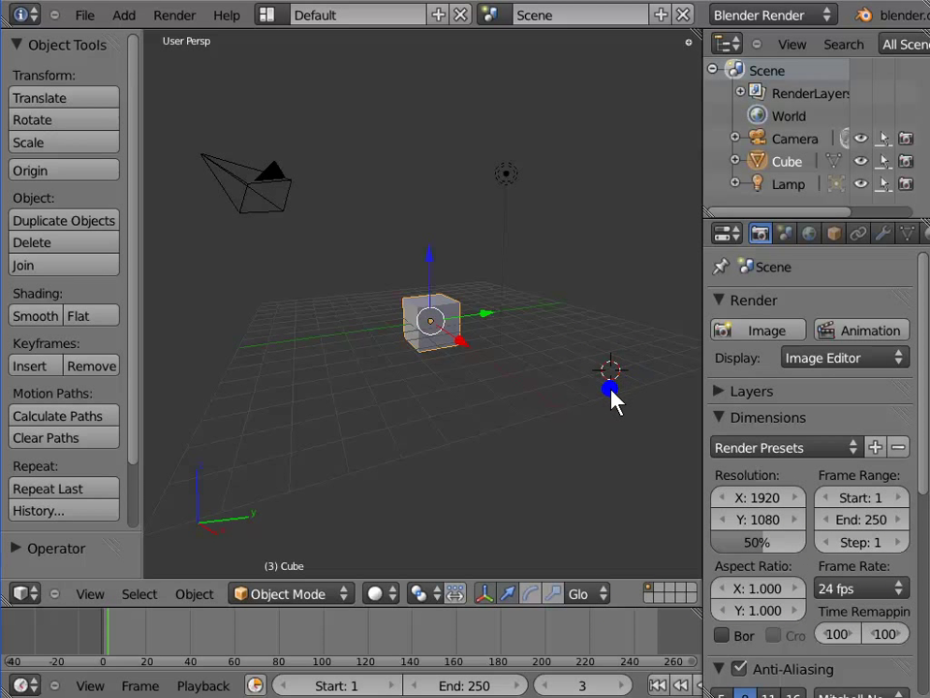
key("shift+a")
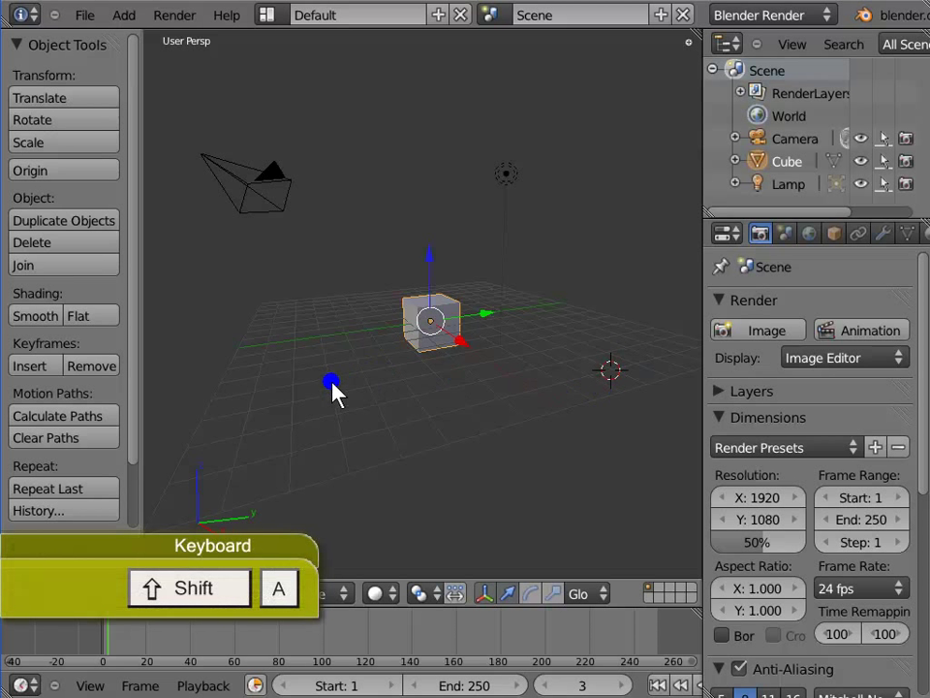
key("shift+a")
mouse_move(332, 378)
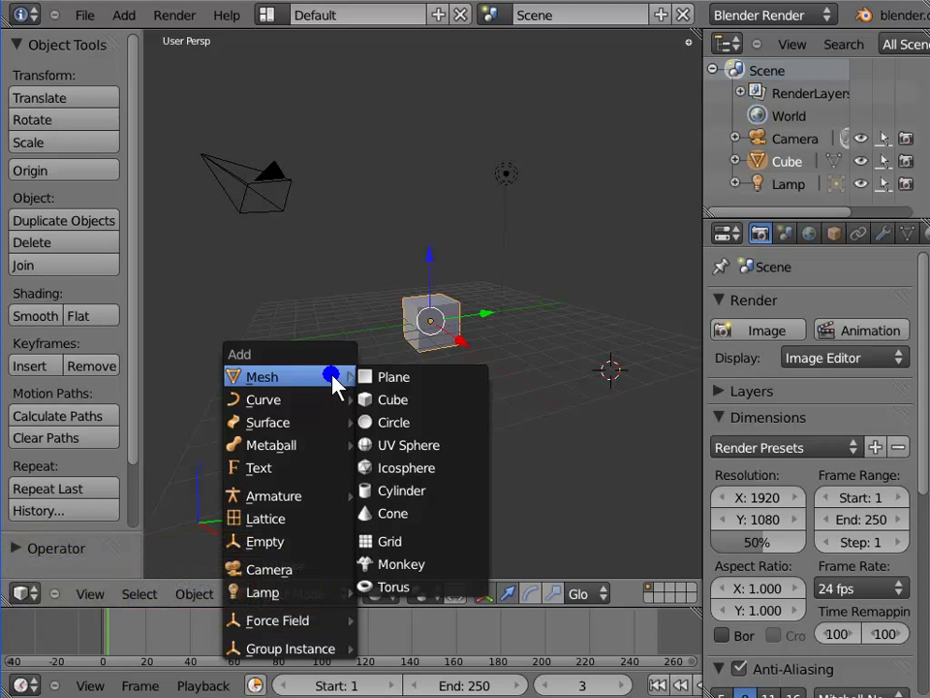
left_click(450, 381)
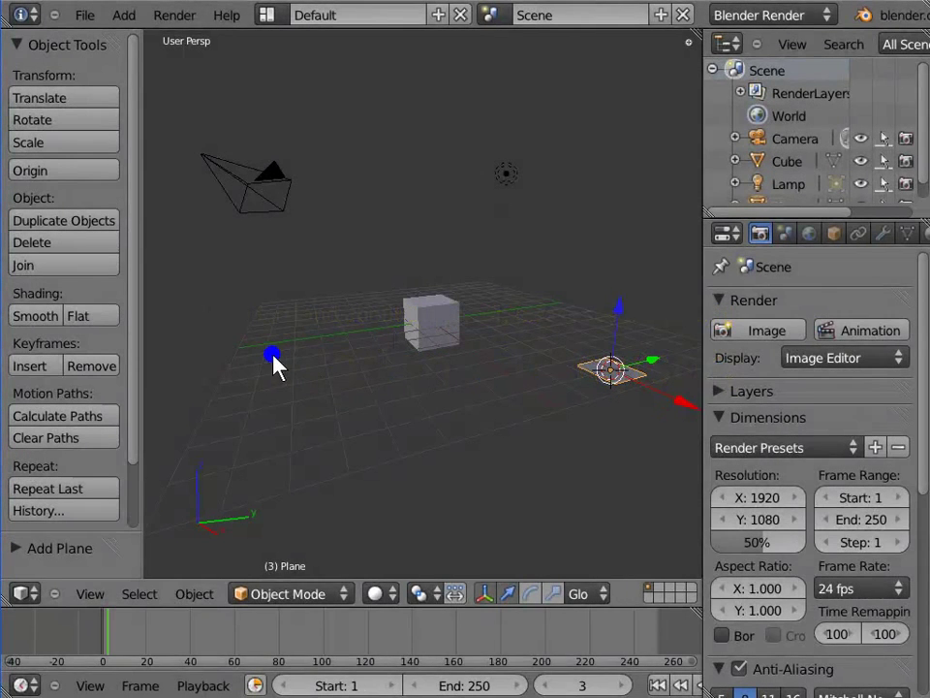
Add a UV sphere mesh to the left of the cube, near the grid's left edge
key("shift+a")
mouse_move(254, 338)
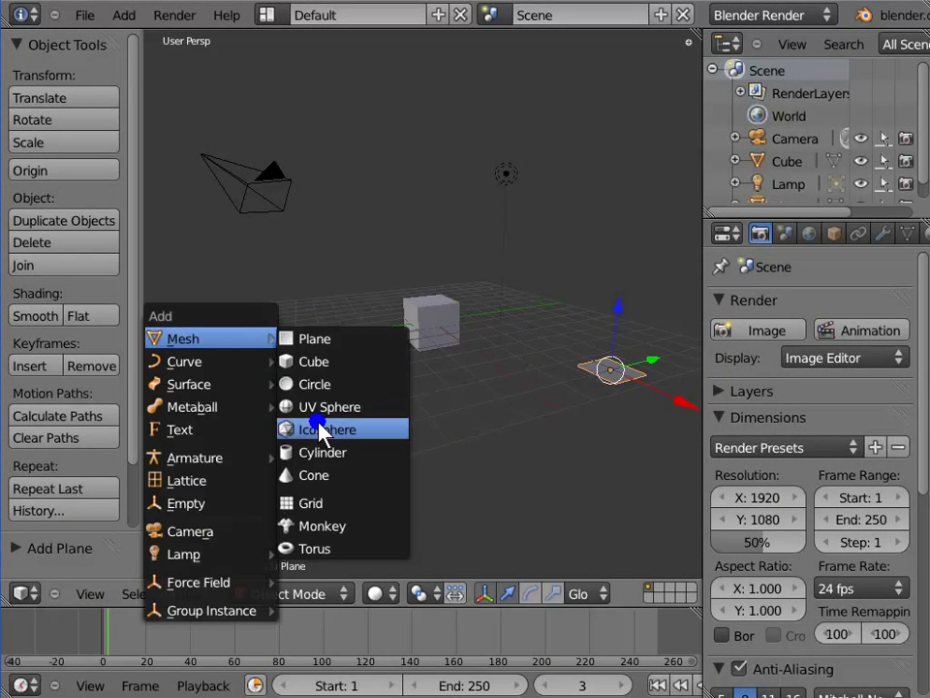
left_click(331, 408)
Place the 3D cursor in front of the cube, between the sphere and the plane, and add a torus mesh there
left_click(380, 441)
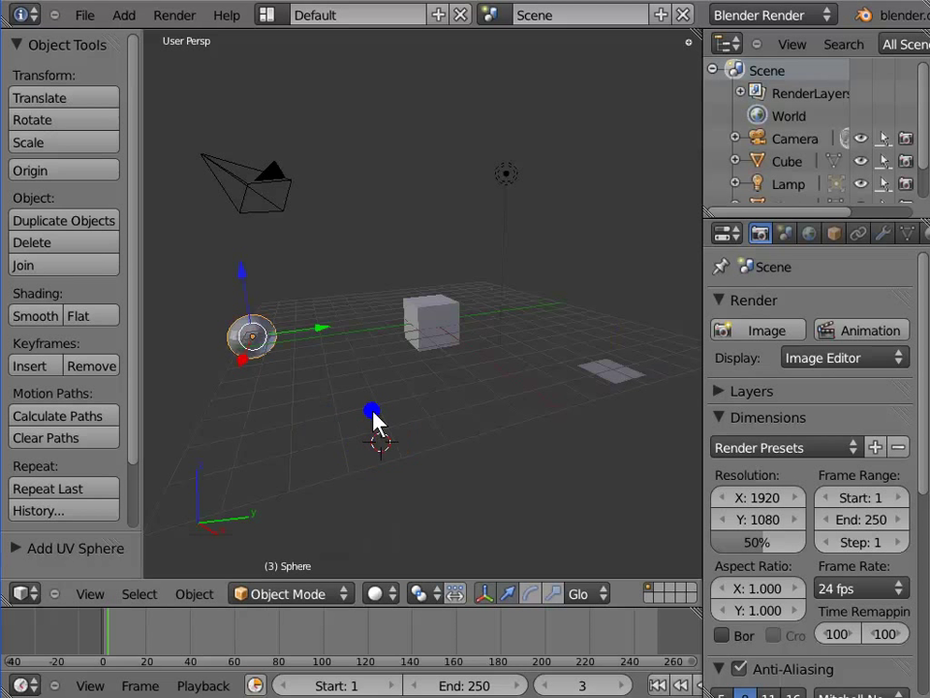
key("shift+a")
mouse_move(374, 414)
left_click(430, 616)
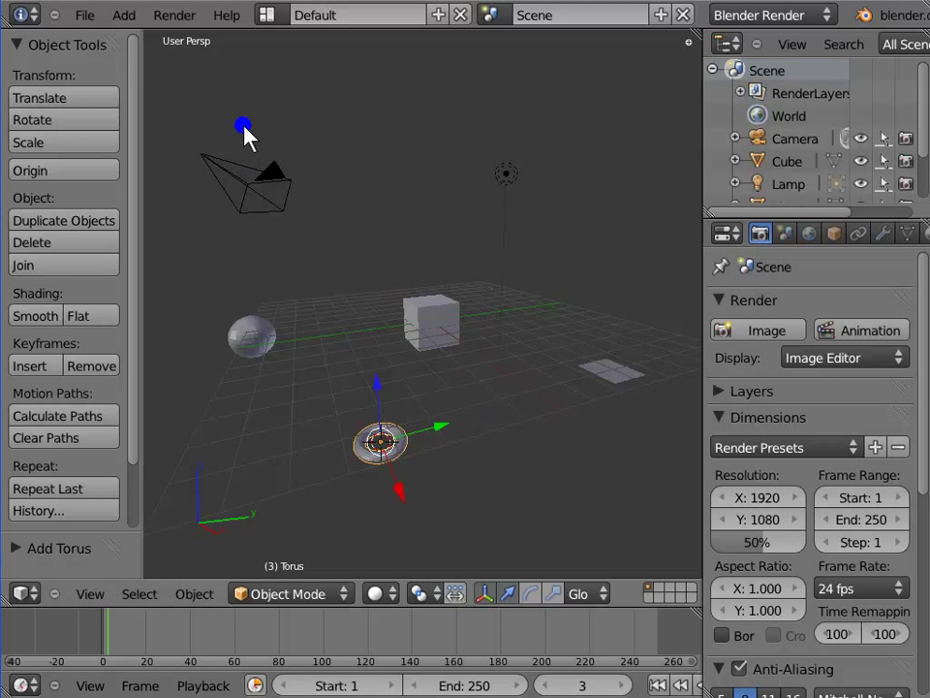
Look over the render commands and the available screen layouts without choosing any of them
left_click(178, 18)
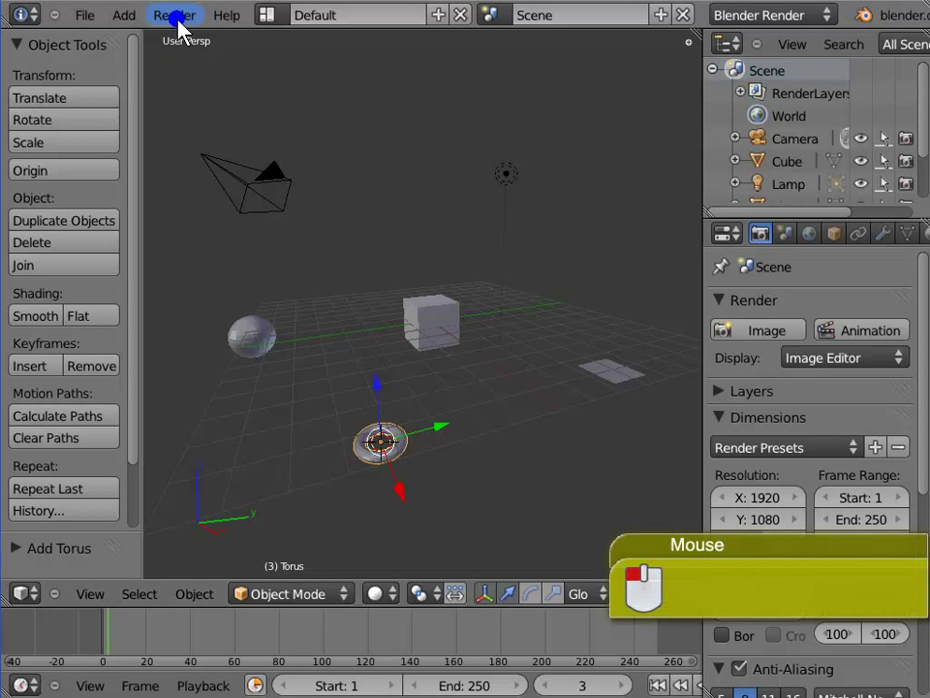
left_click(178, 20)
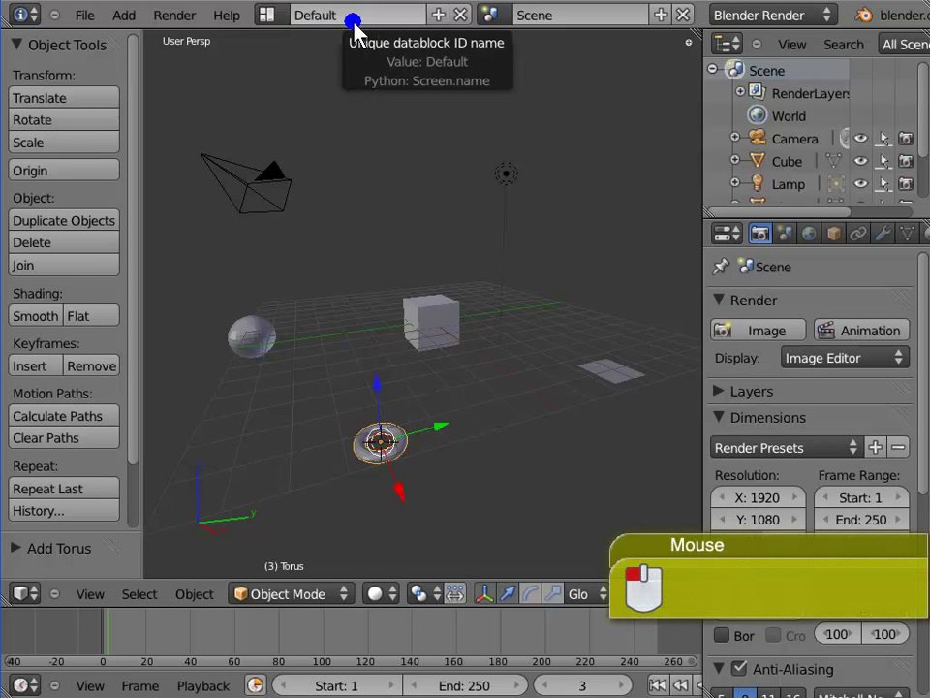
left_click(265, 16)
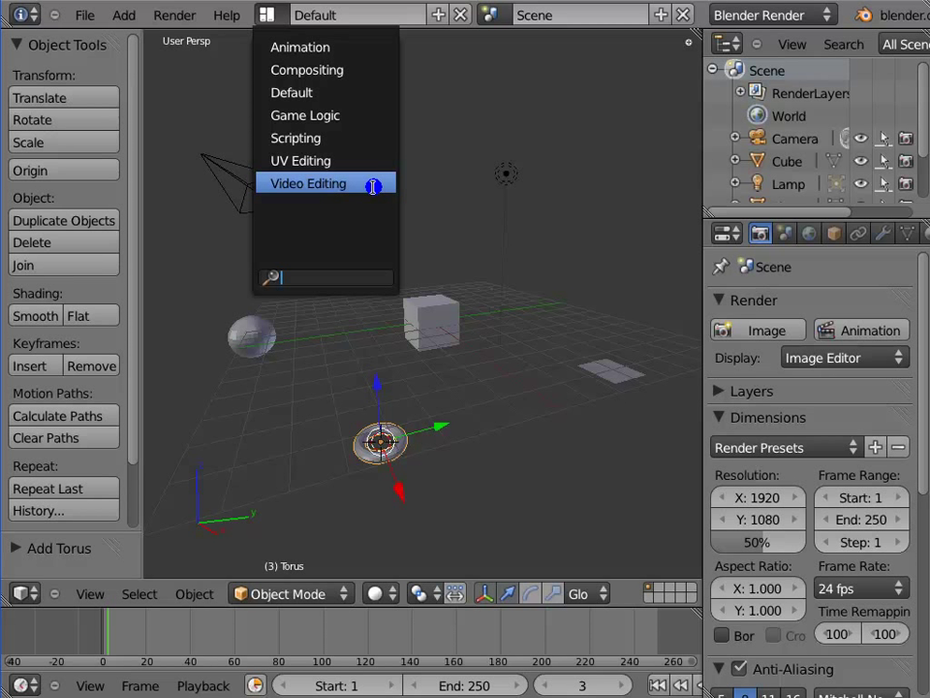
key("Escape")
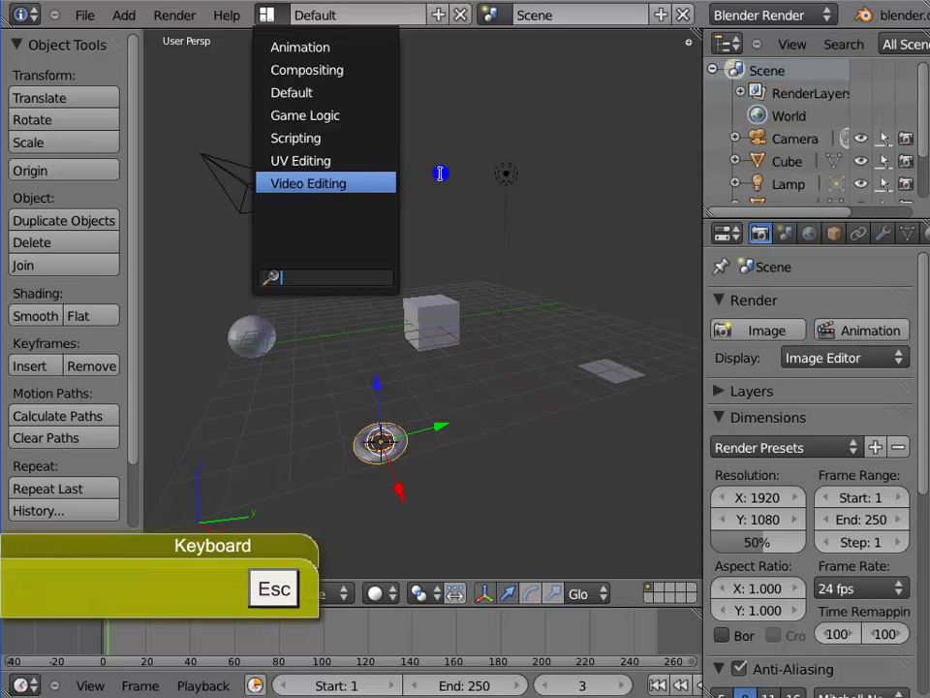
left_click(475, 184)
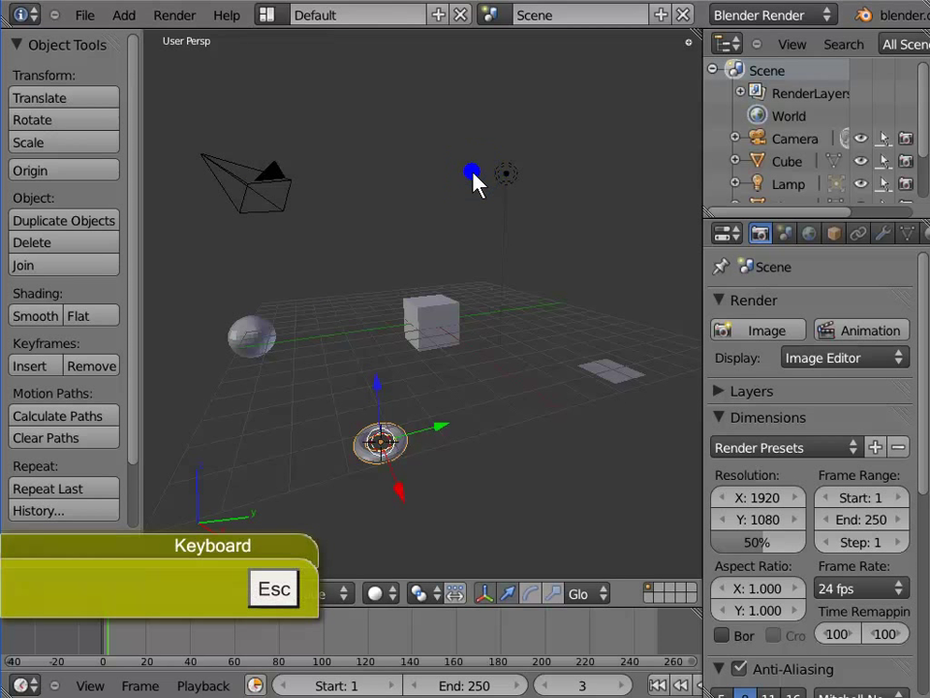